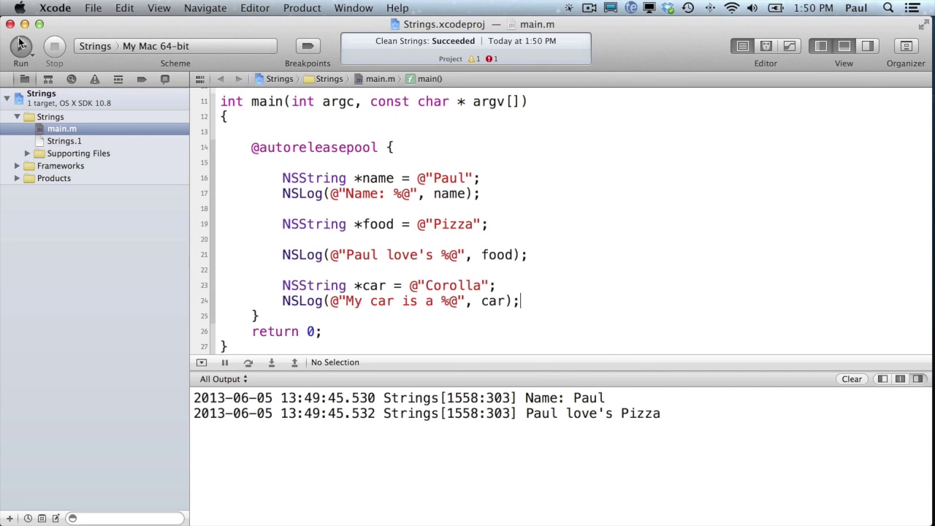
Rebuild and run the Strings program so the console logs "My car is a Corolla"
left_click(21, 45)
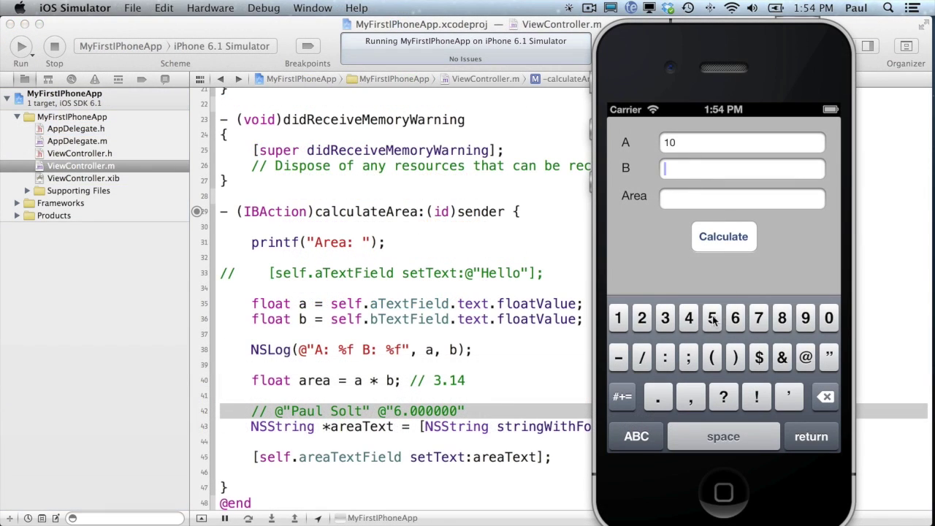
Calculate an area of 50.000000 for A=10, B=5, then select the 16 x 20 saved frame
left_click(726, 236)
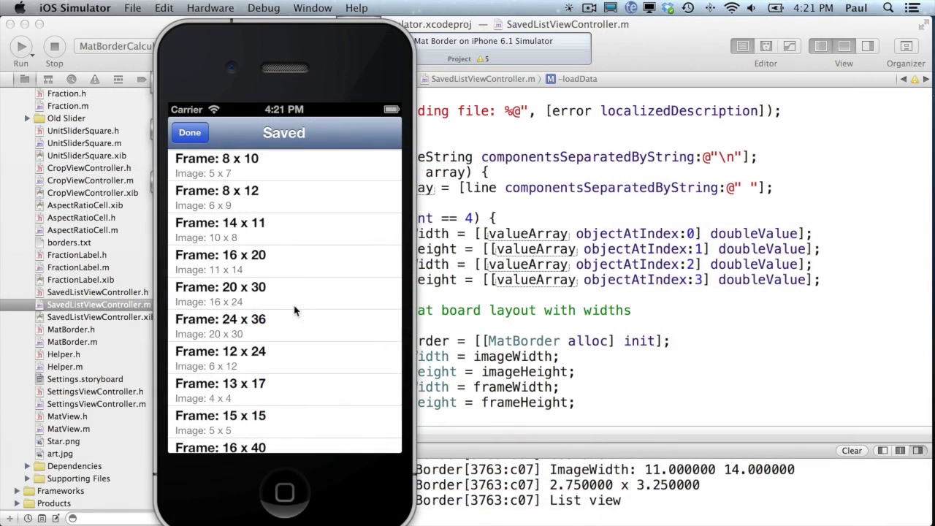
left_click_drag(292, 309, 295, 207)
left_click(272, 334)
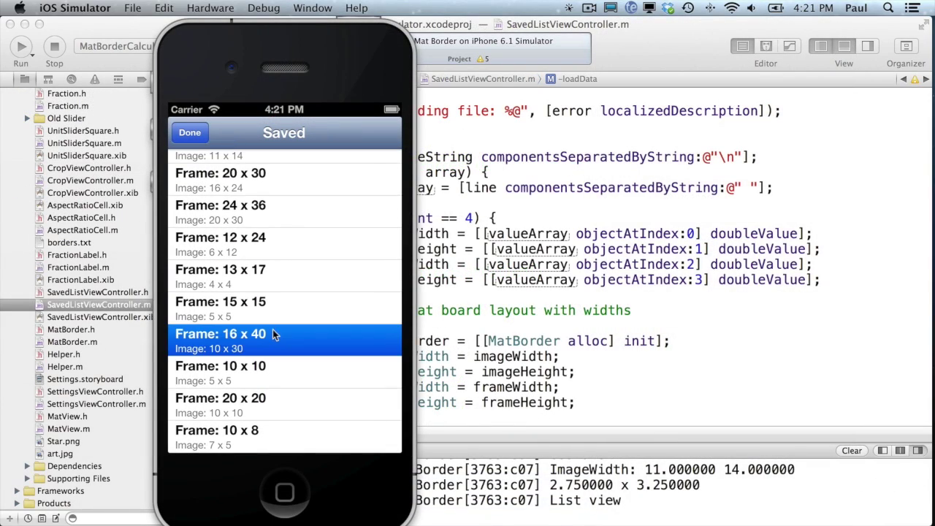
left_click(277, 215)
left_click_drag(277, 215, 276, 334)
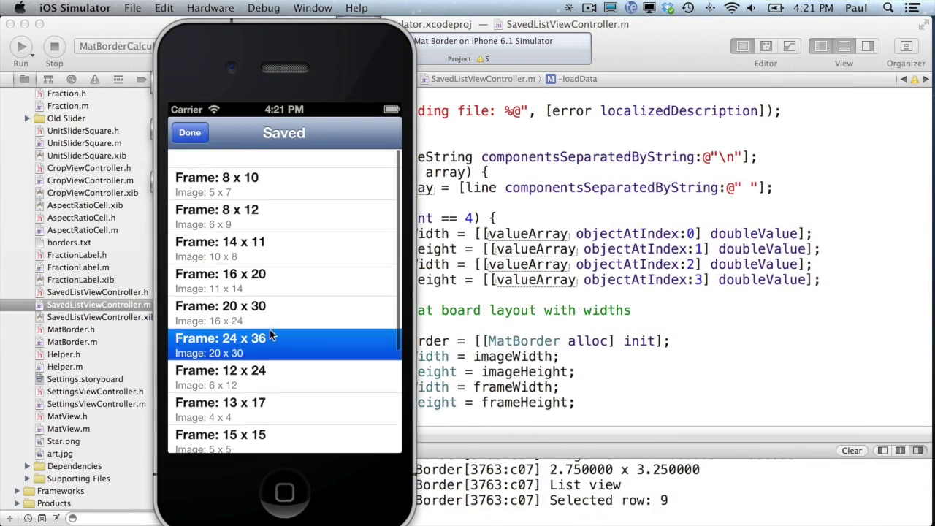
left_click(257, 262)
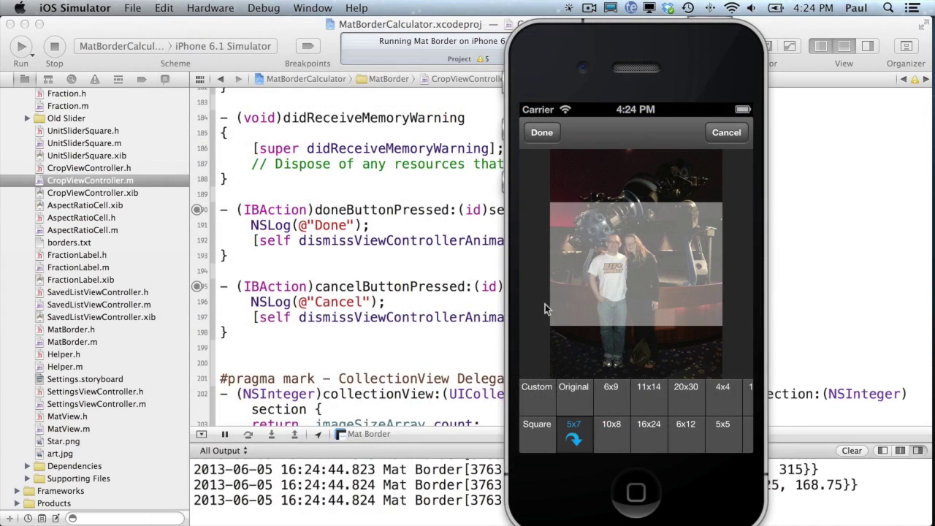
Try 16x24, original and 8x10 crop proportions in landscape, then move the crop box higher
left_click_drag(536, 405, 637, 409)
left_click(639, 420)
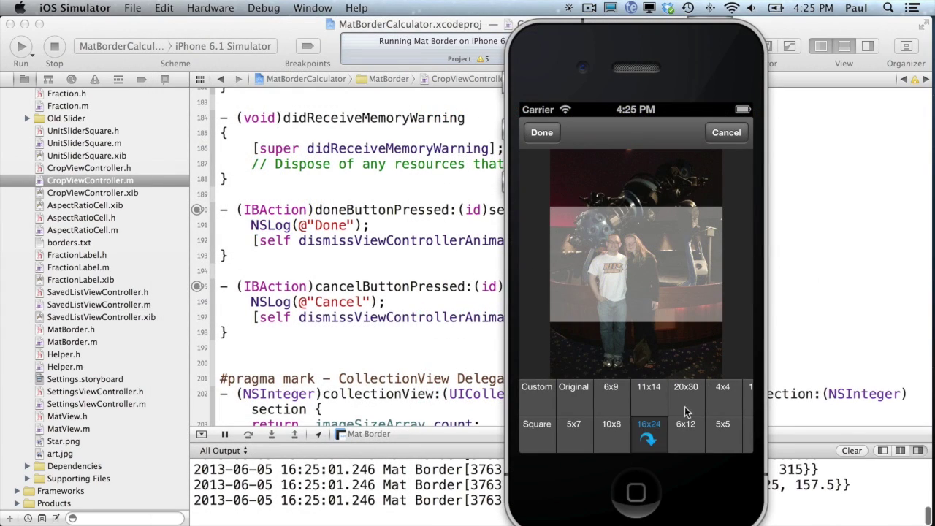
left_click(613, 405)
left_click(585, 406)
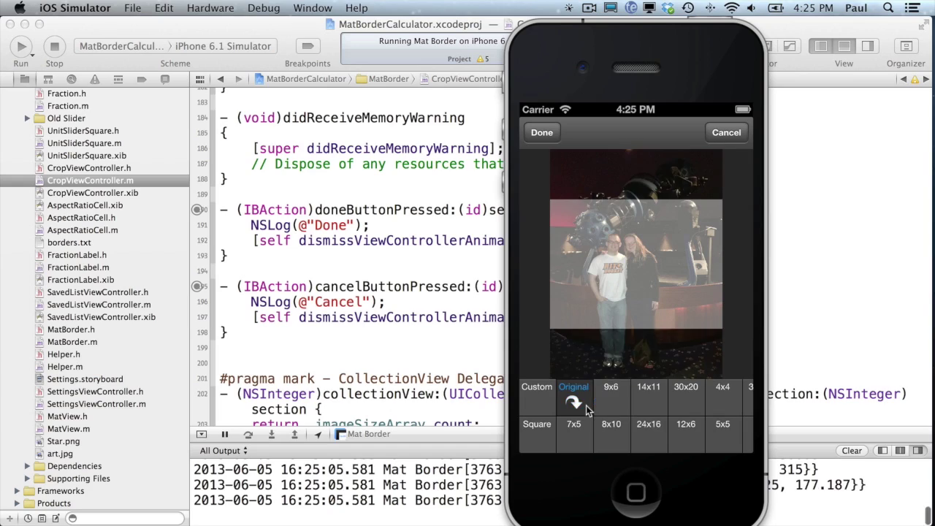
left_click(609, 435)
left_click_drag(613, 264, 661, 224)
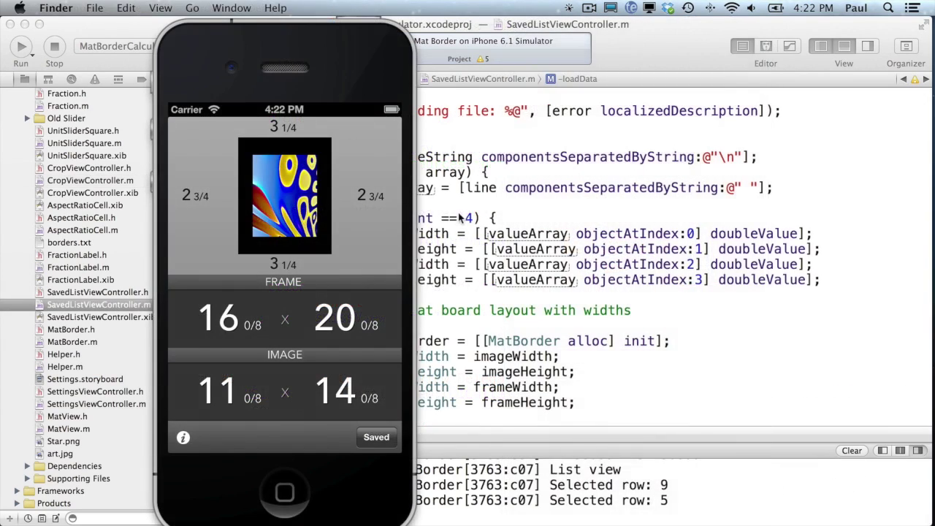
Spin the wheels to a 15-wide frame, an 8 4/8 image and frame height 20
mouse_move(214, 312)
left_mouse_down()
mouse_move(218, 130)
mouse_move(222, 316)
left_mouse_up()
left_click_drag(319, 314, 331, 433)
mouse_move(219, 393)
left_mouse_down()
mouse_move(222, 428)
mouse_move(258, 319)
left_mouse_up()
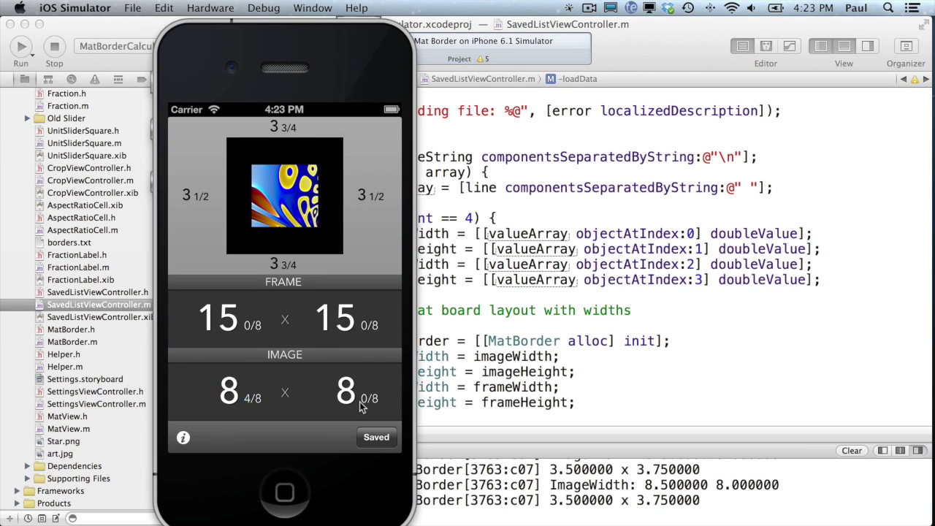
left_click_drag(377, 338, 335, 266)
Lower the frame width, crop the photo to 14x11, and apply the crop
left_click_drag(218, 314, 214, 344)
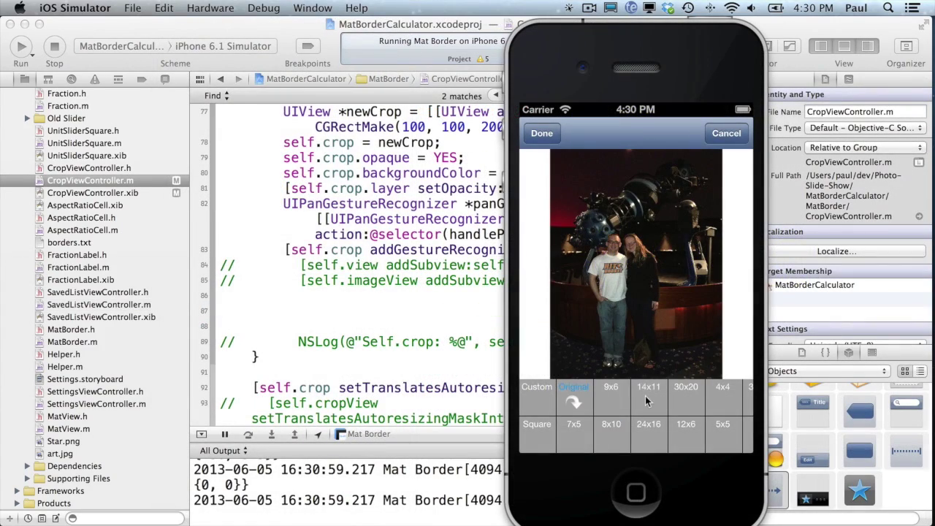
left_click(645, 396)
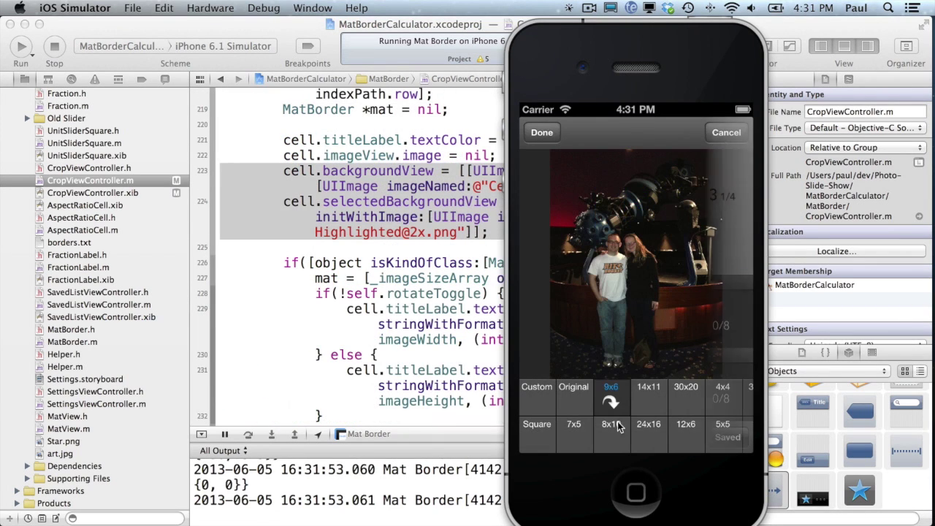
left_click_drag(718, 411, 653, 412)
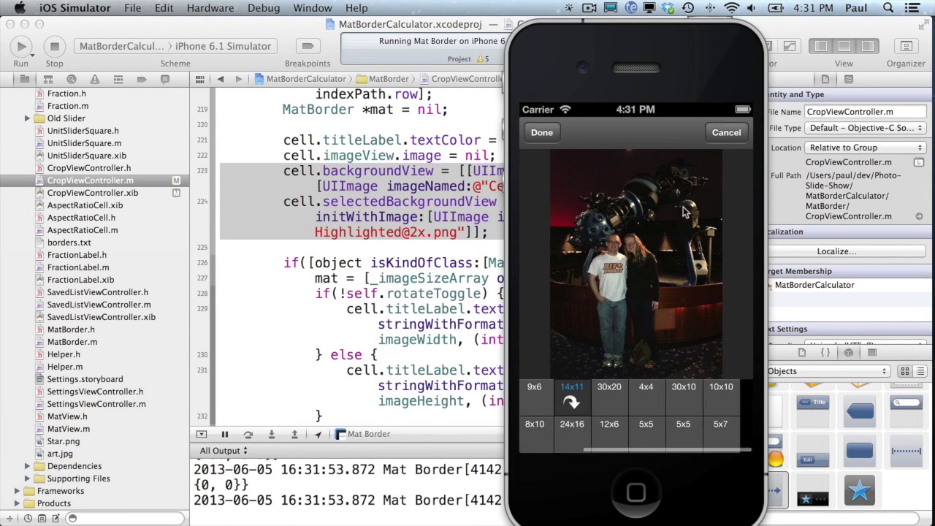
left_click(538, 136)
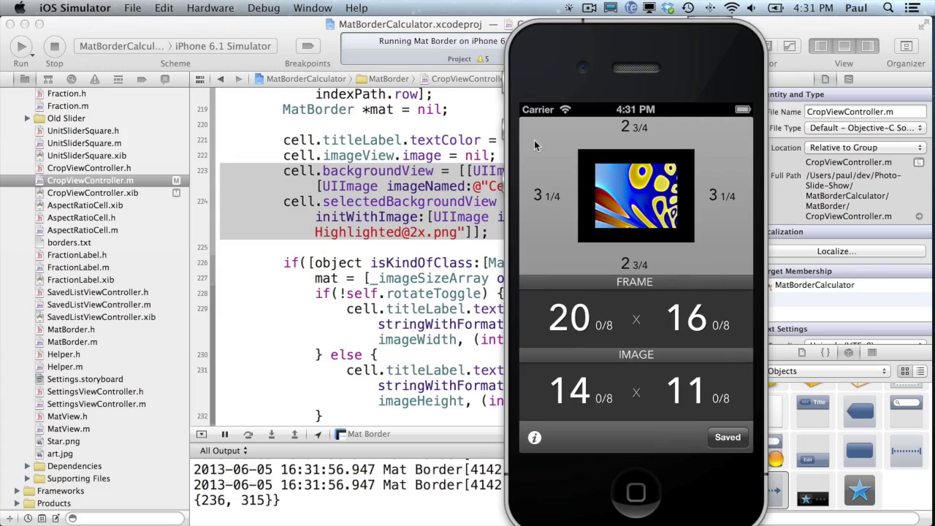